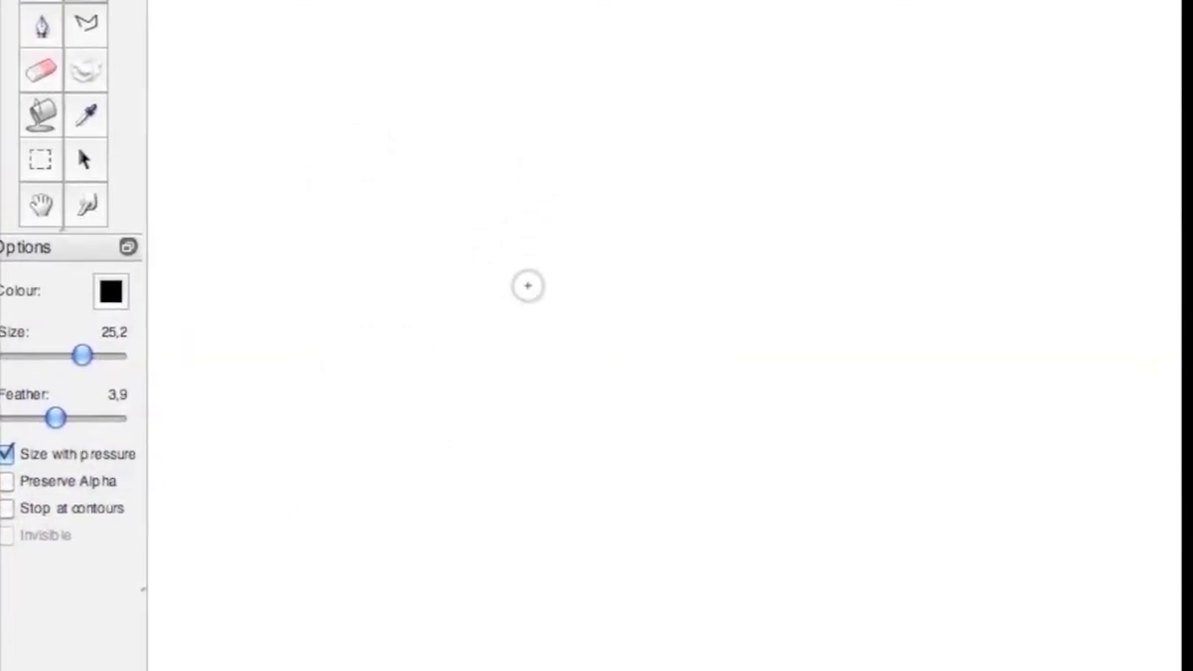
Paint a thick black curved stroke on the canvas with the sharp-edged brush.
{"action": "left_click_drag", "start_coordinate": [685, 317], "coordinate": [722, 384]}
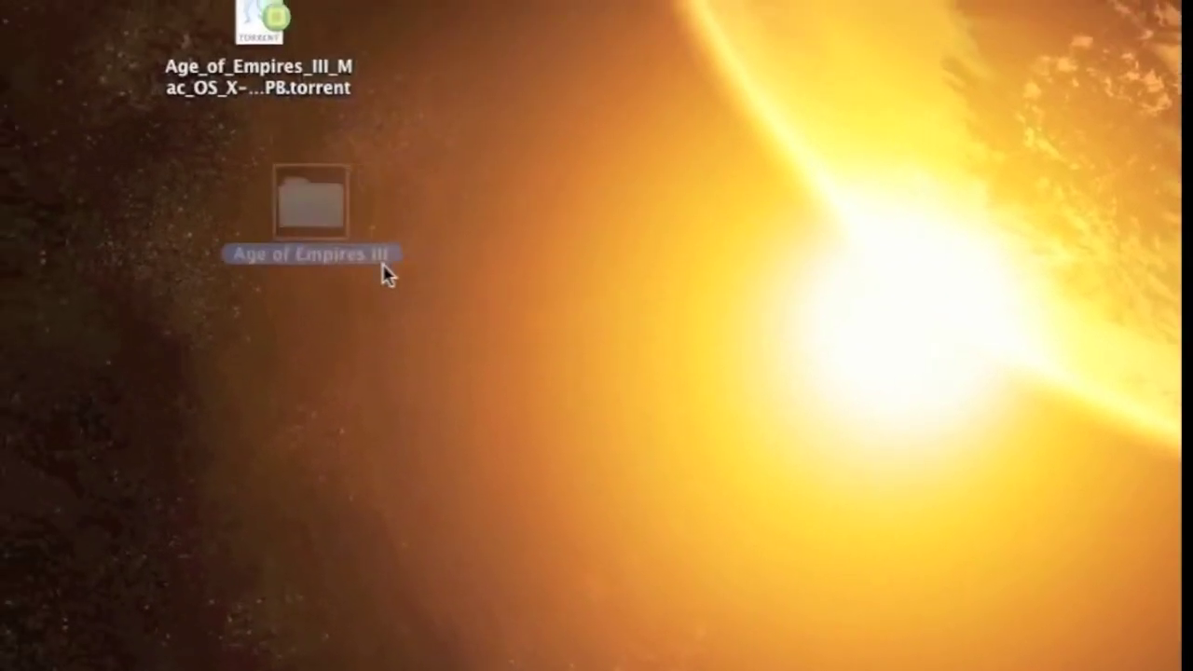
Drop the Age of Empires III folder onto the desktop beside the torrent file.
{"action": "left_click", "coordinate": [386, 266]}
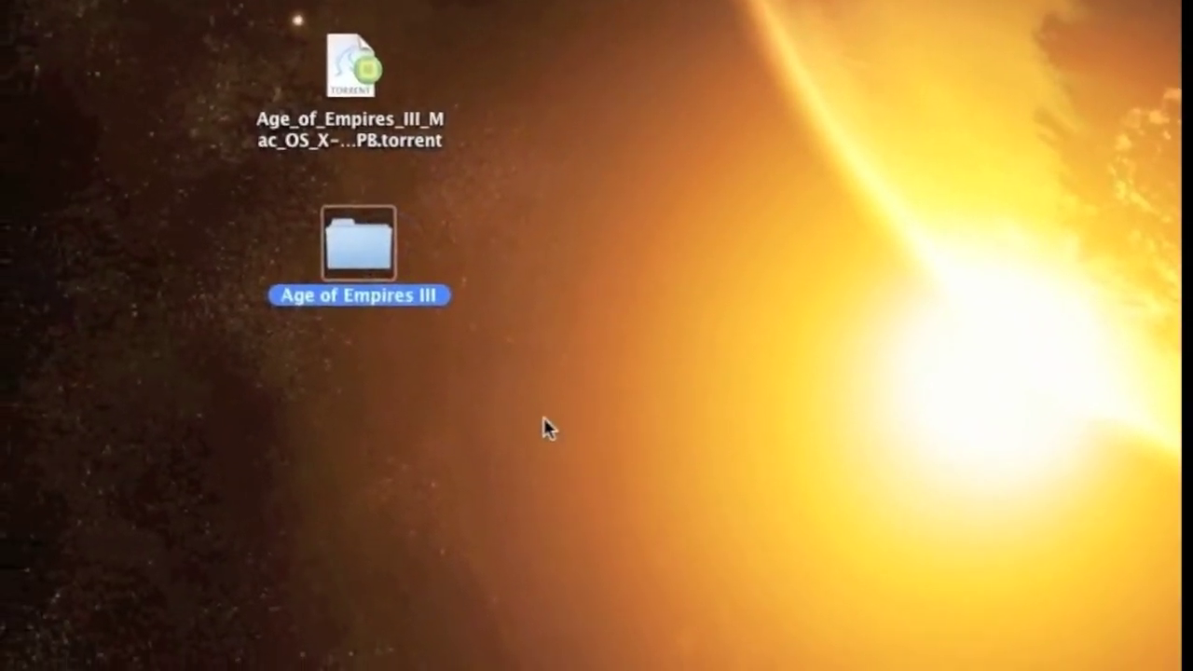